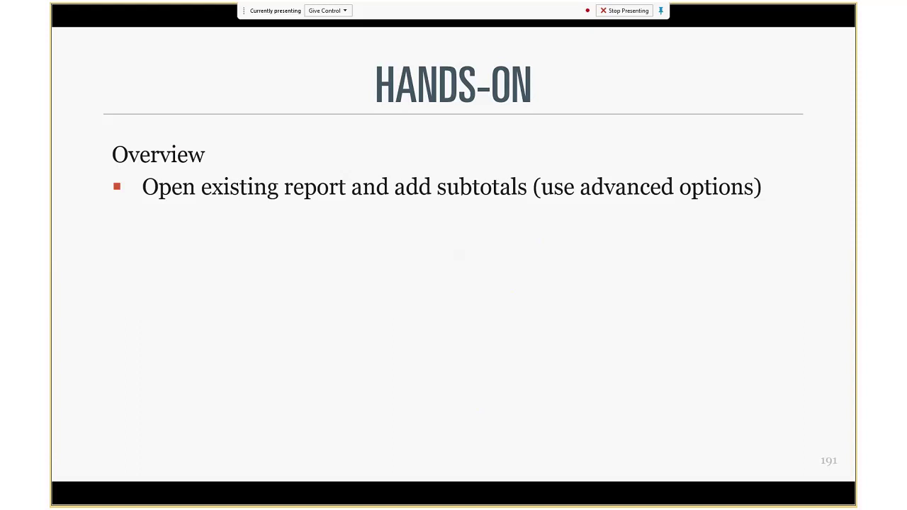
Advance the slideshow past the Edit Totals and totals table slides to slide 197, 'Change Subtotals'.
key(Right)
key(Right)
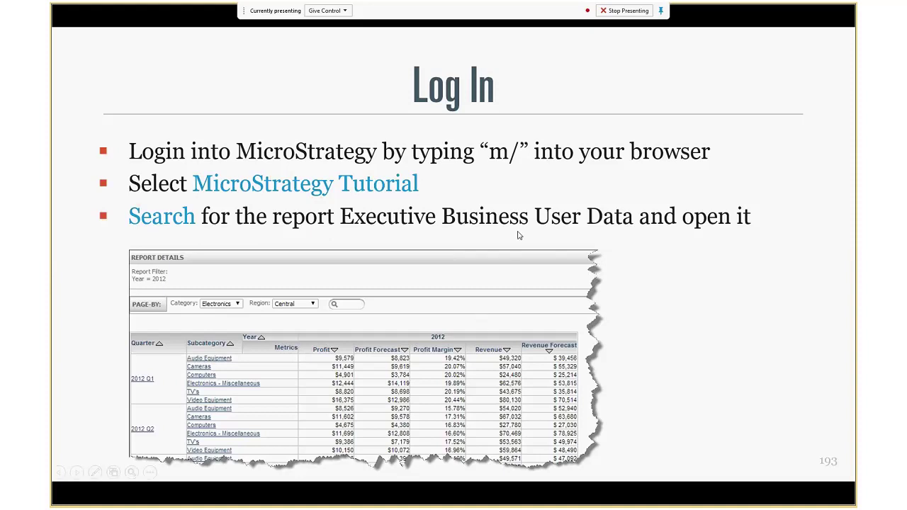
key(Right)
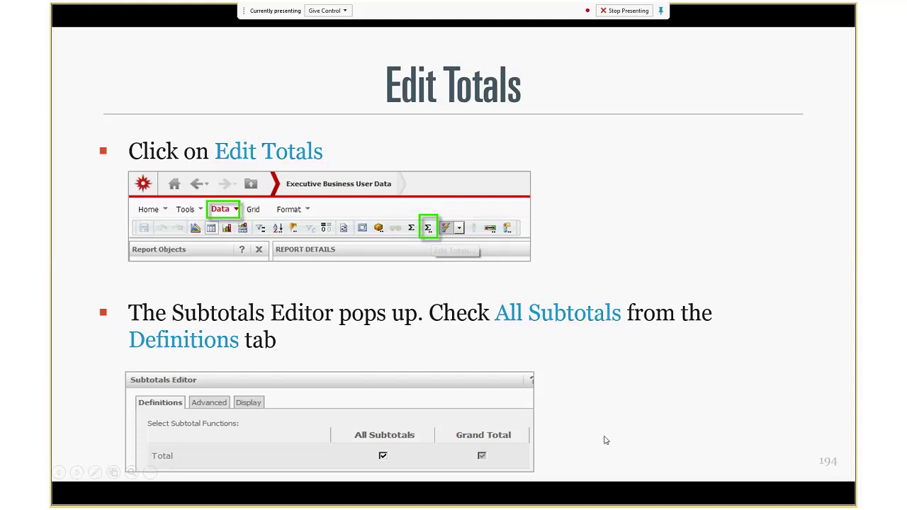
click(706, 413)
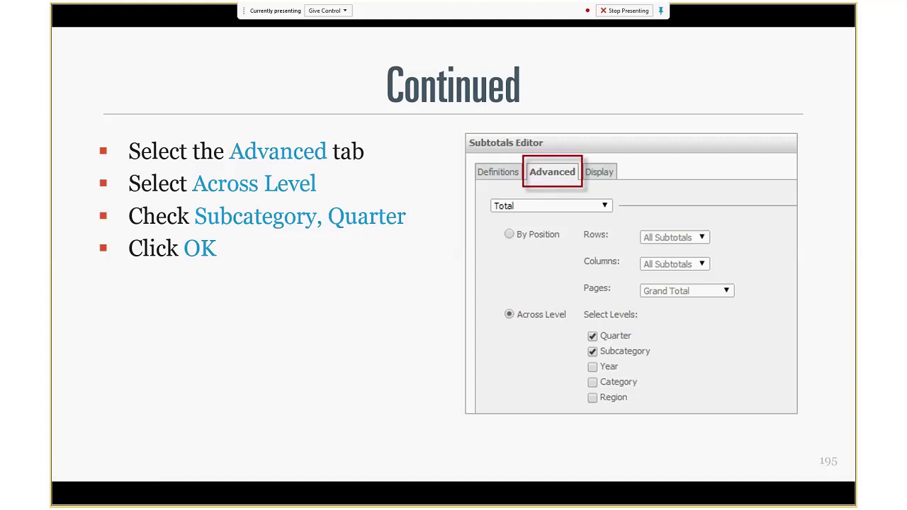
click(414, 422)
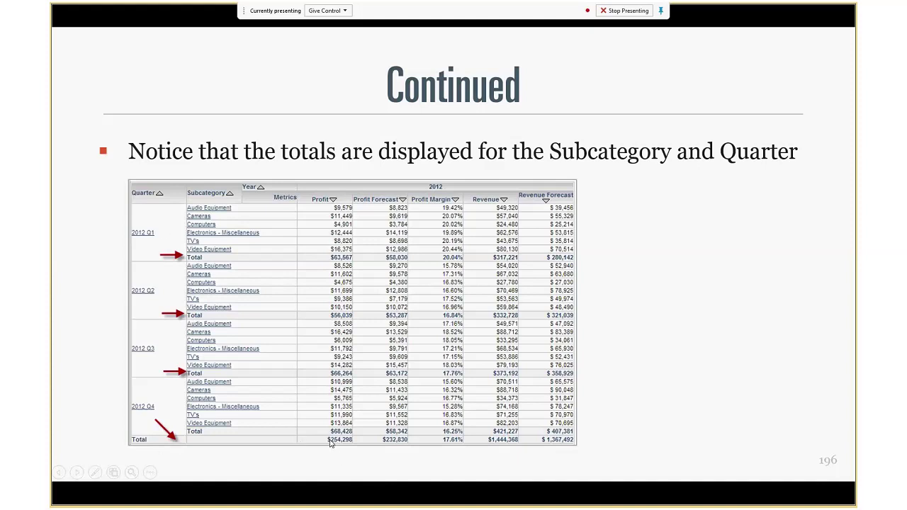
key(Right)
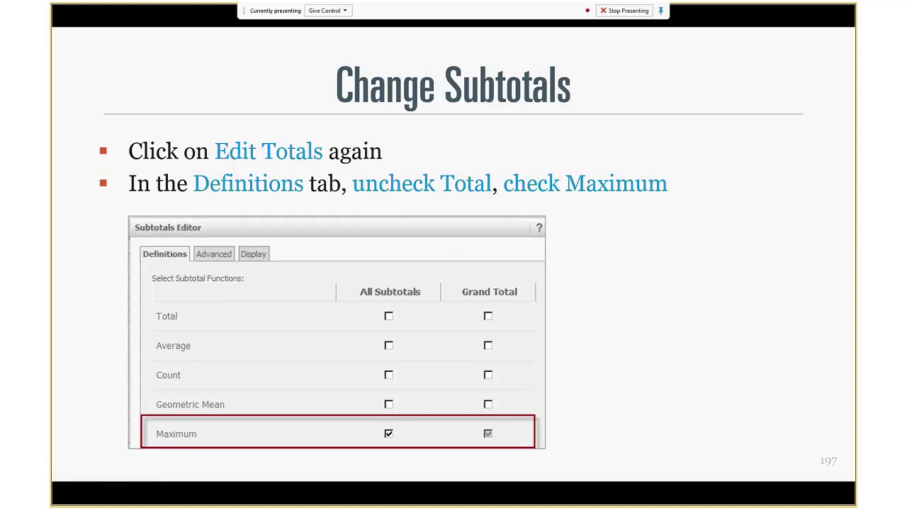
Step through slides 198–200 on subtotals and display, then end the slideshow.
key(Right)
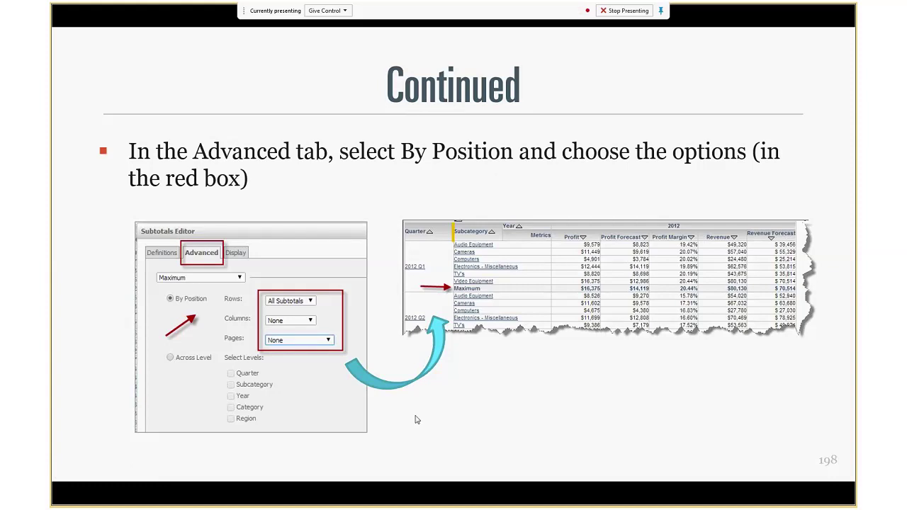
click(603, 373)
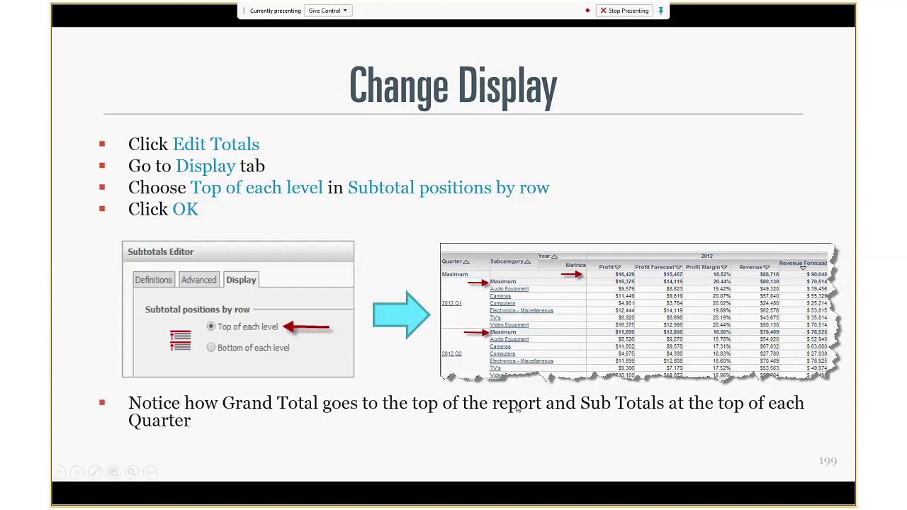
key(Right)
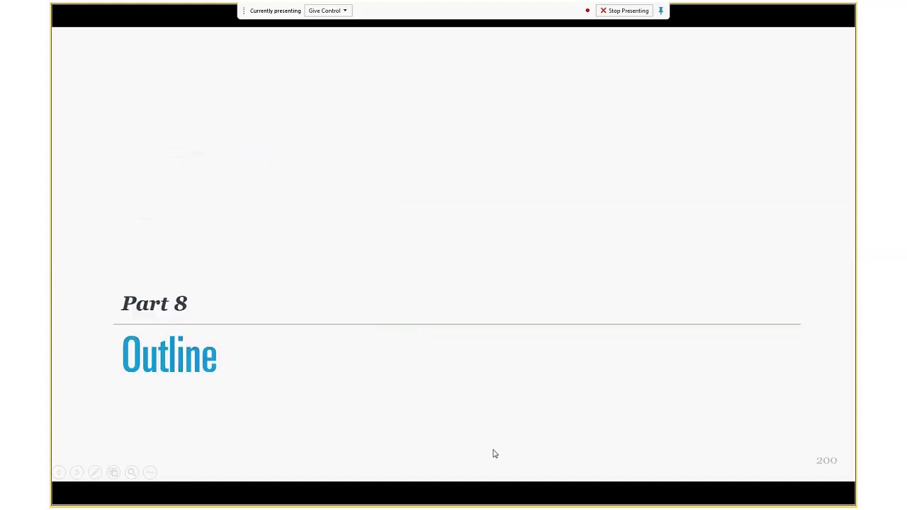
key(Escape)
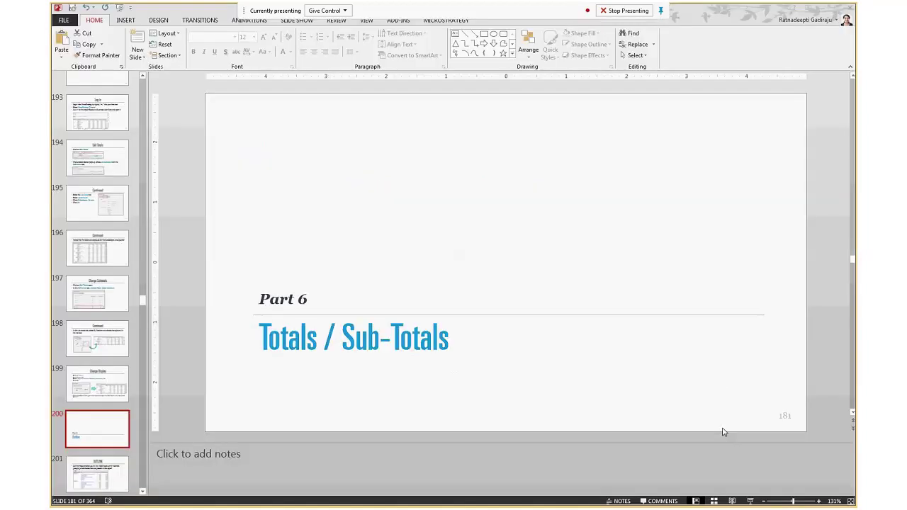
Switch to MicroStrategy Web in the browser and go back to the Tutorial home page.
key(alt+Tab)
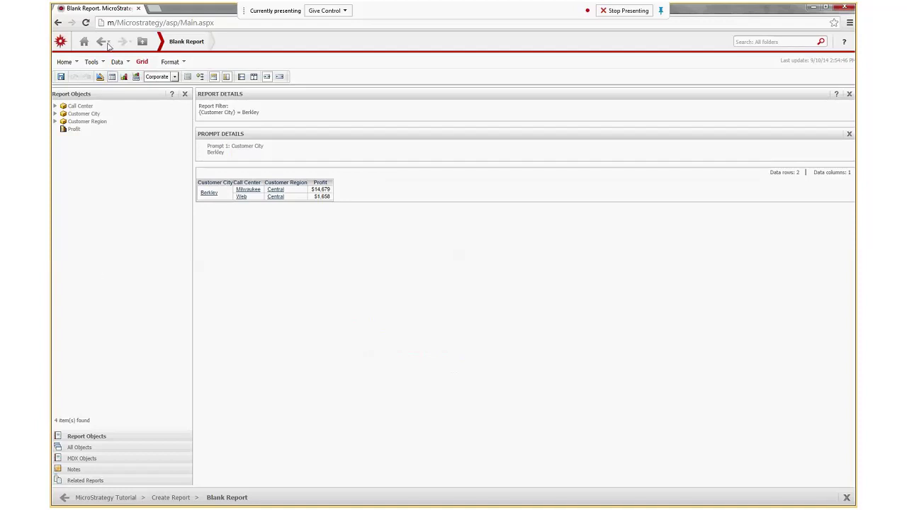
click(83, 42)
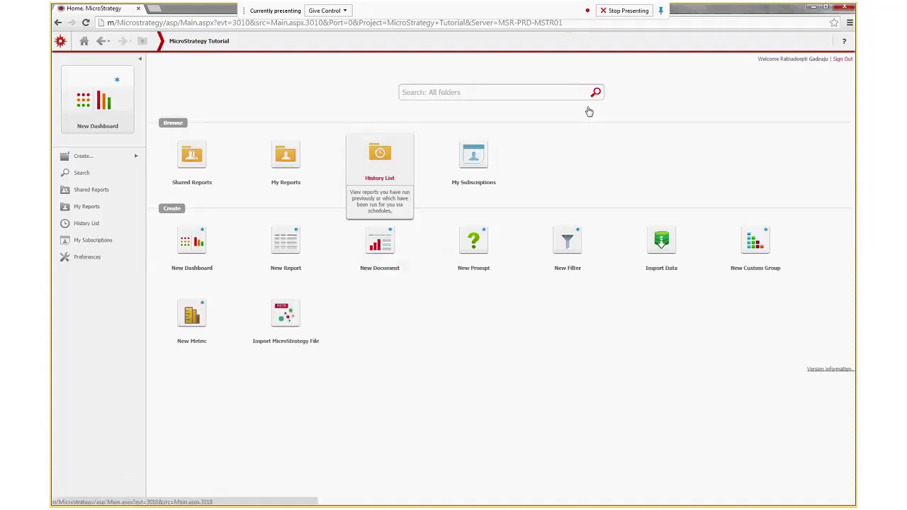
Search for 'execut' and open the Executive Business User Data report from the results.
click(530, 92)
text(execut)
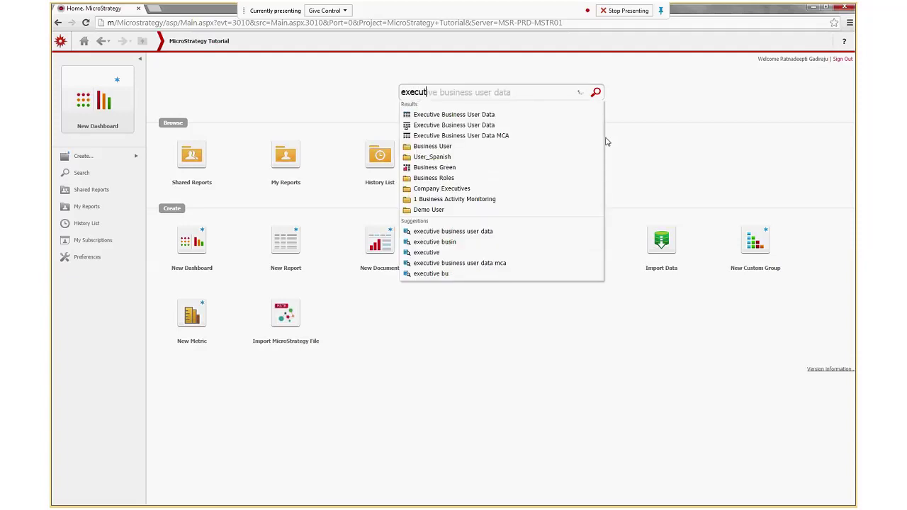
click(492, 116)
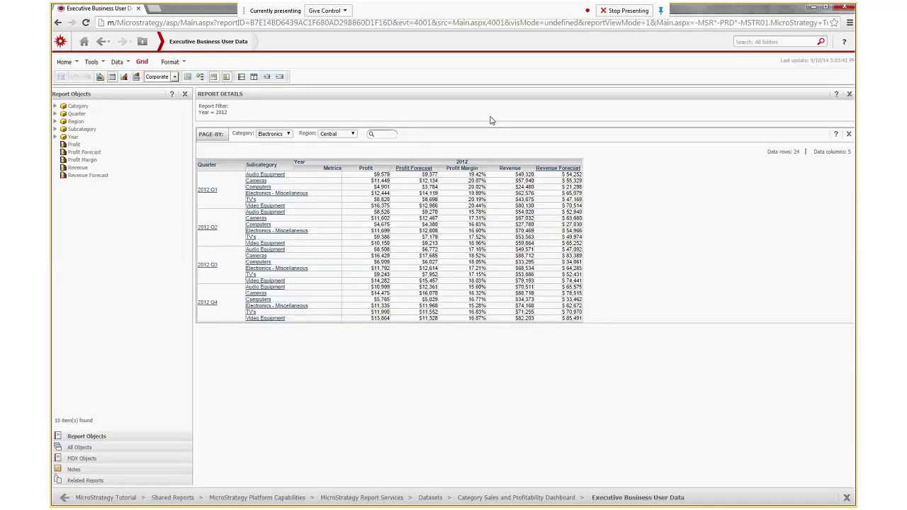
click(129, 64)
click(312, 76)
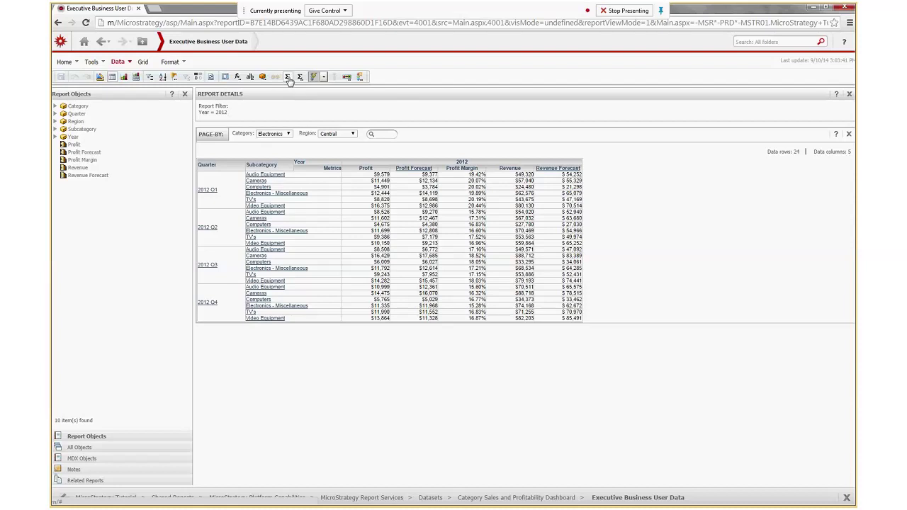
click(289, 79)
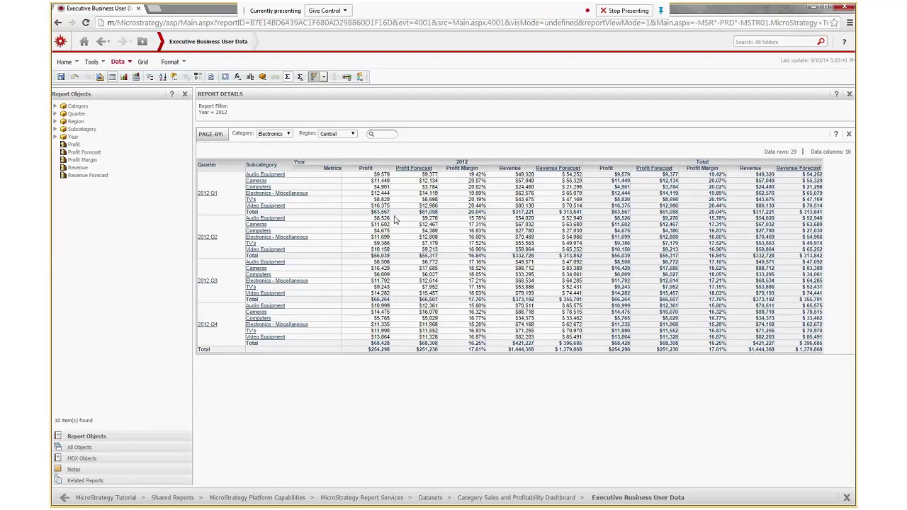
click(74, 79)
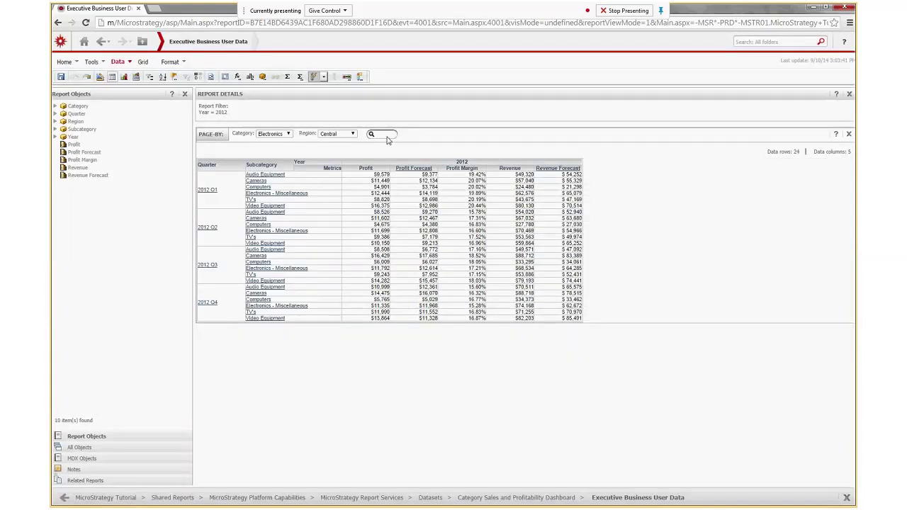
In the Subtotals Editor, enable Total for all subtotals and set it to calculate Across Level.
click(301, 78)
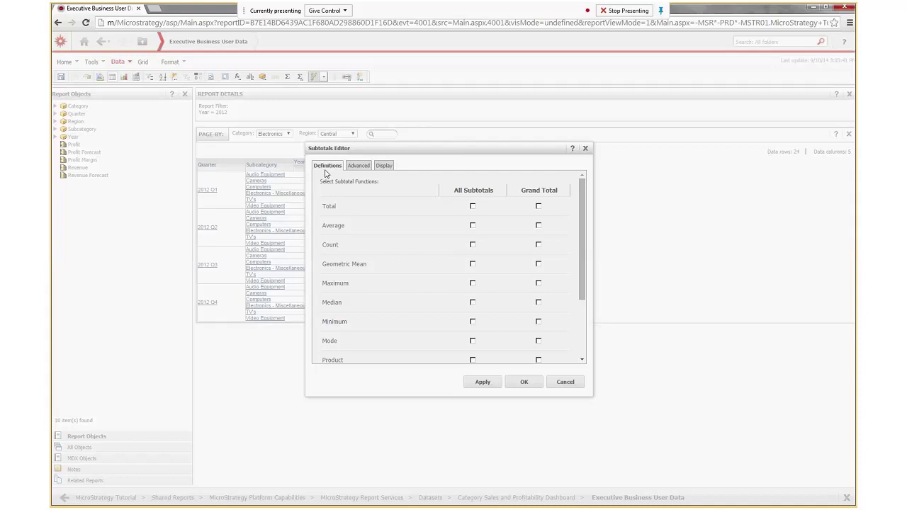
click(357, 169)
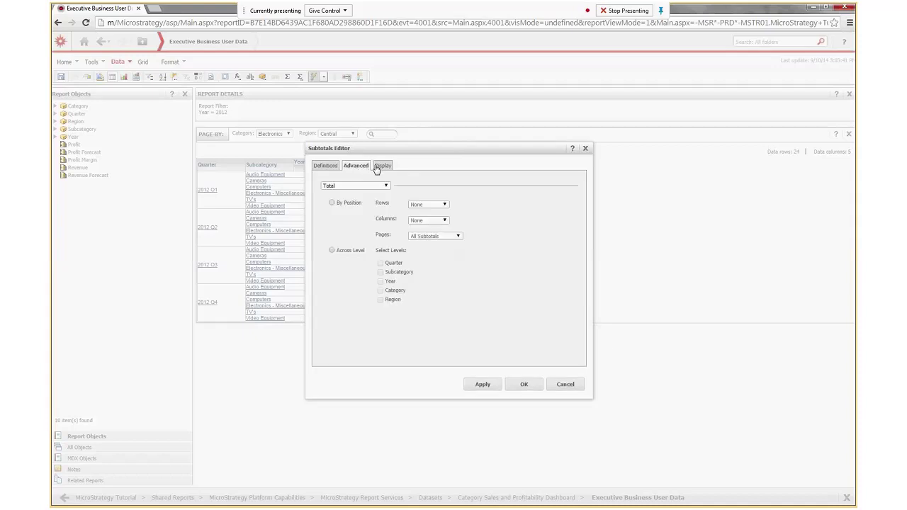
click(378, 168)
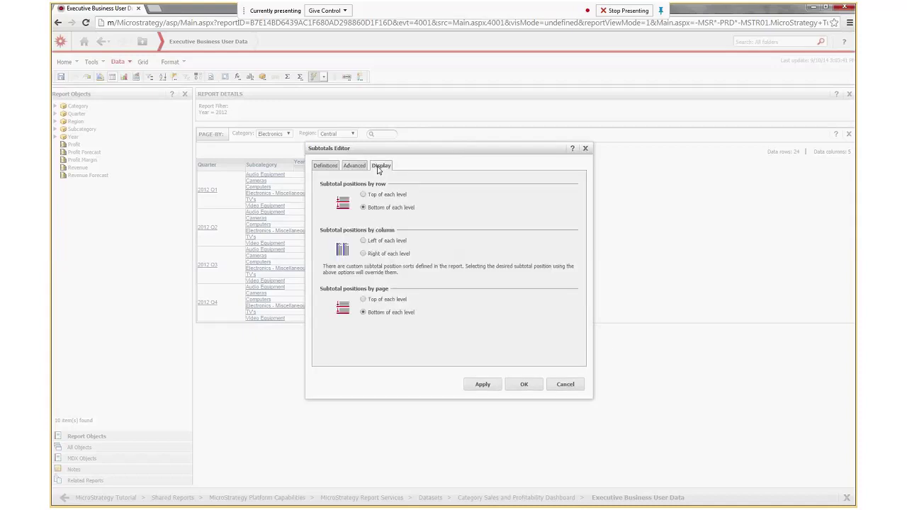
click(325, 168)
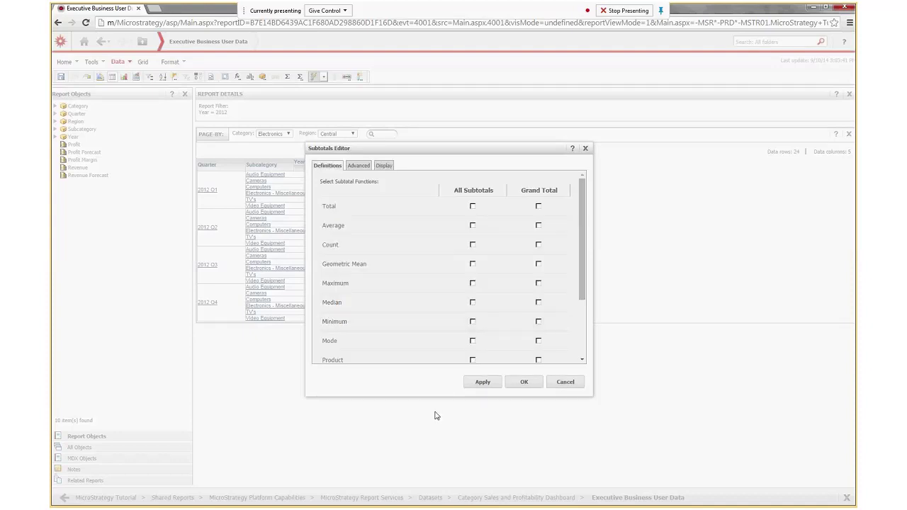
click(473, 207)
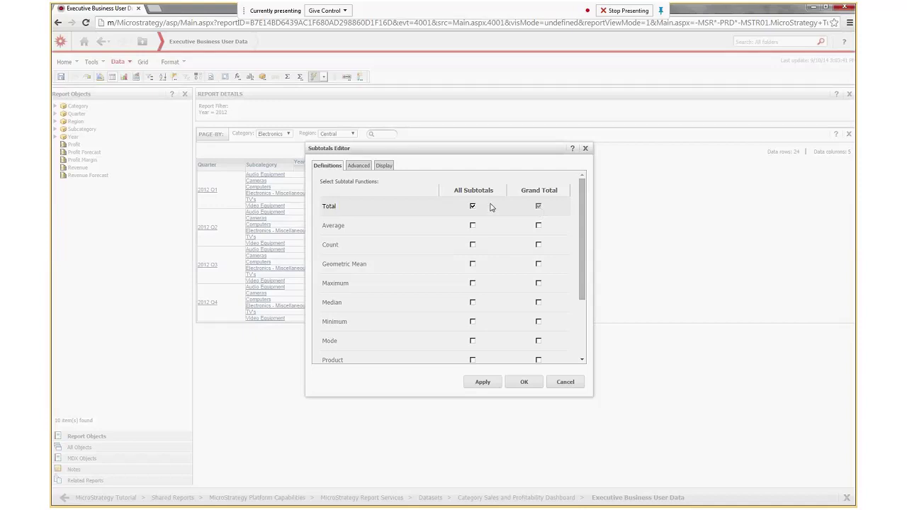
click(361, 167)
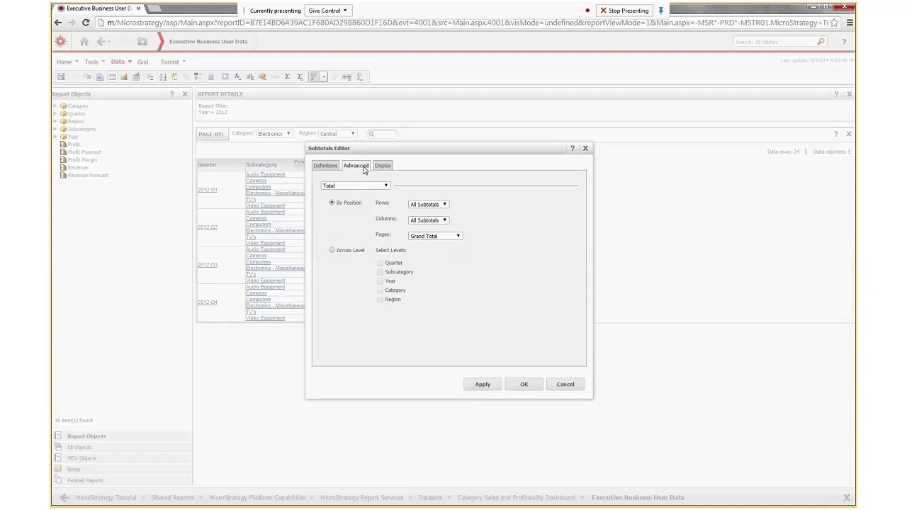
click(362, 251)
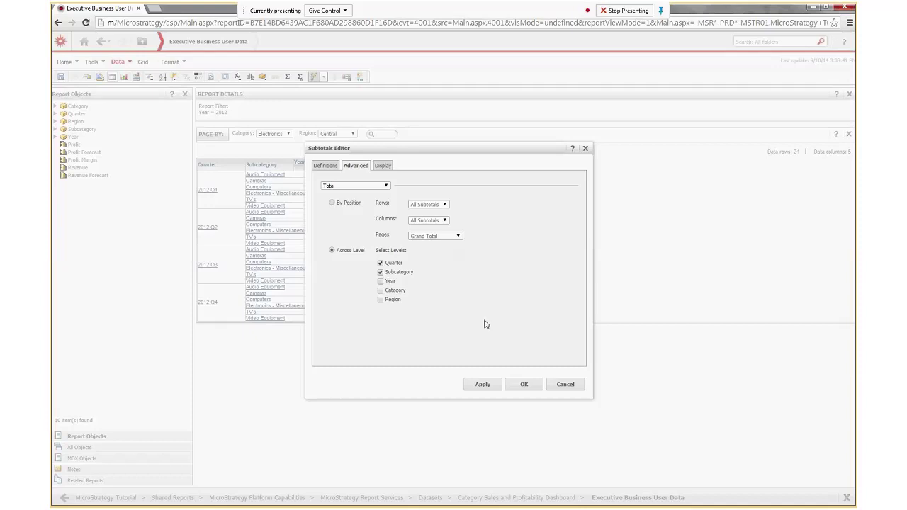
Move the editor aside and apply the Quarter and Subcategory Total subtotals to the report.
drag(486, 148, 659, 129)
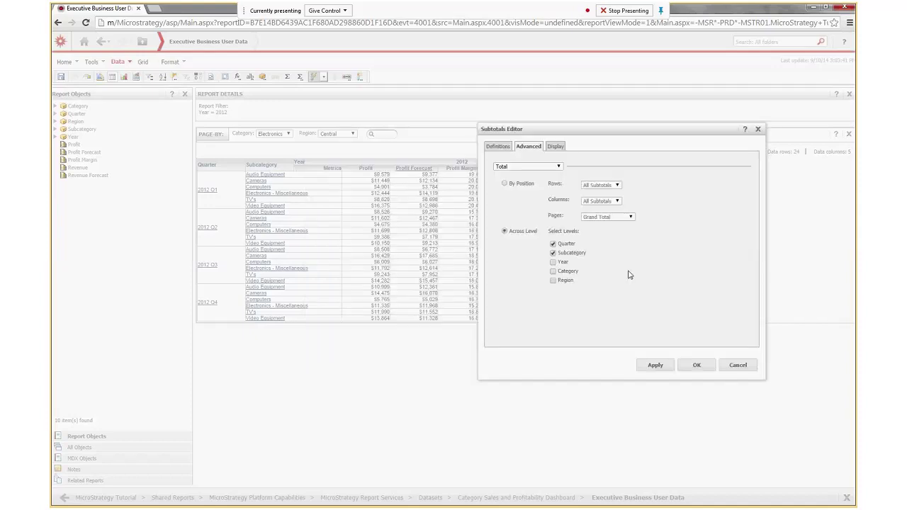
click(692, 369)
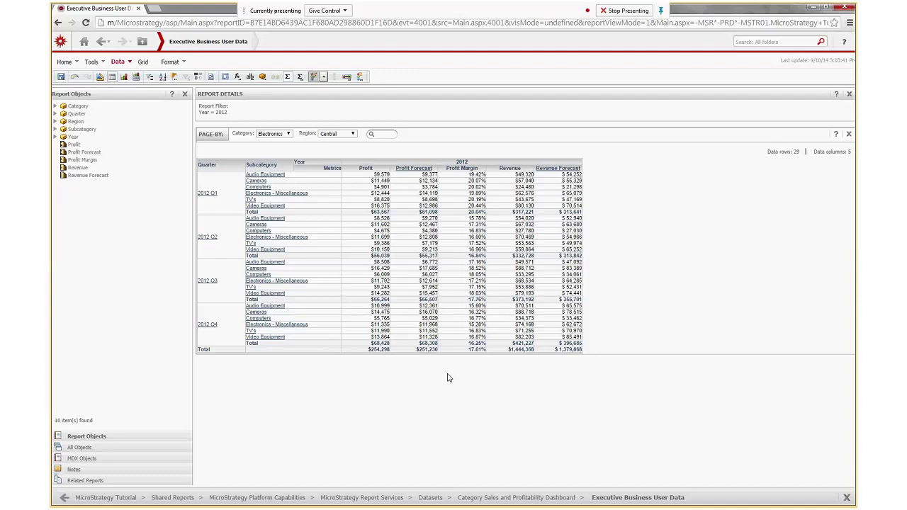
Replace the Total subtotal with Maximum for all subtotals and grand total, and apply it.
click(299, 77)
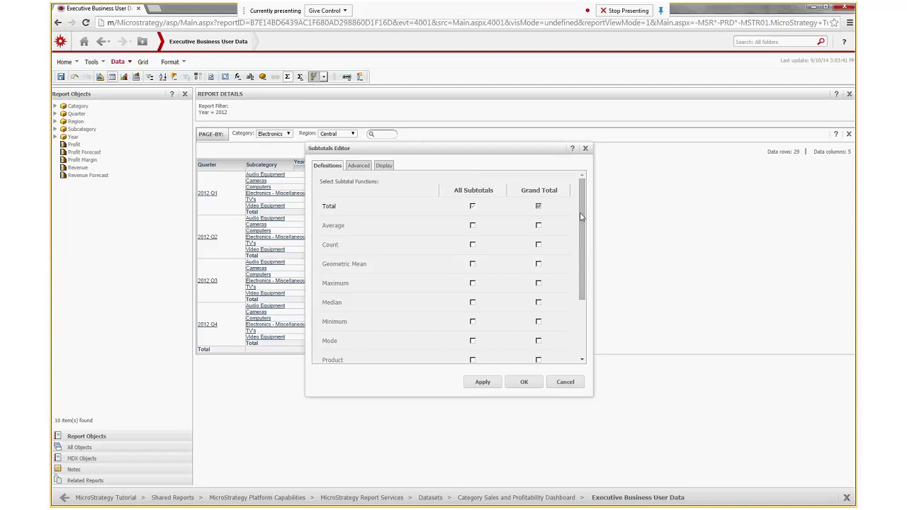
click(473, 206)
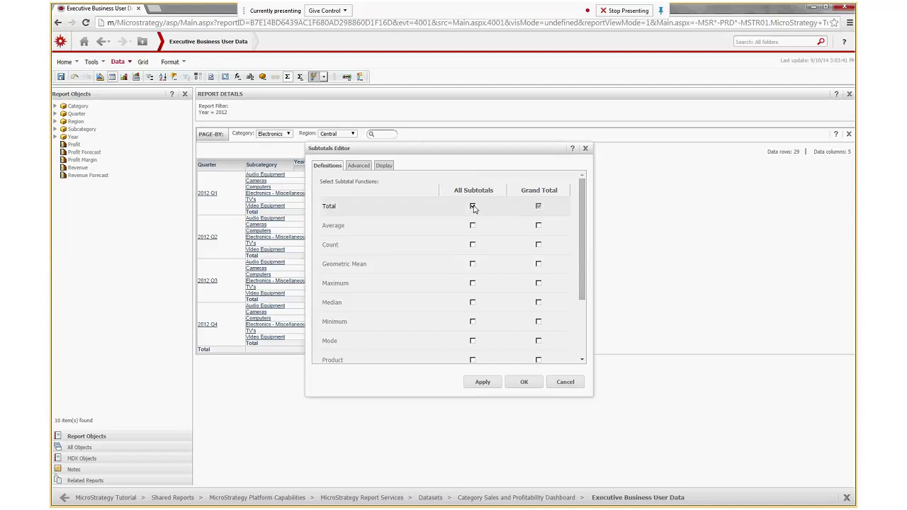
click(473, 206)
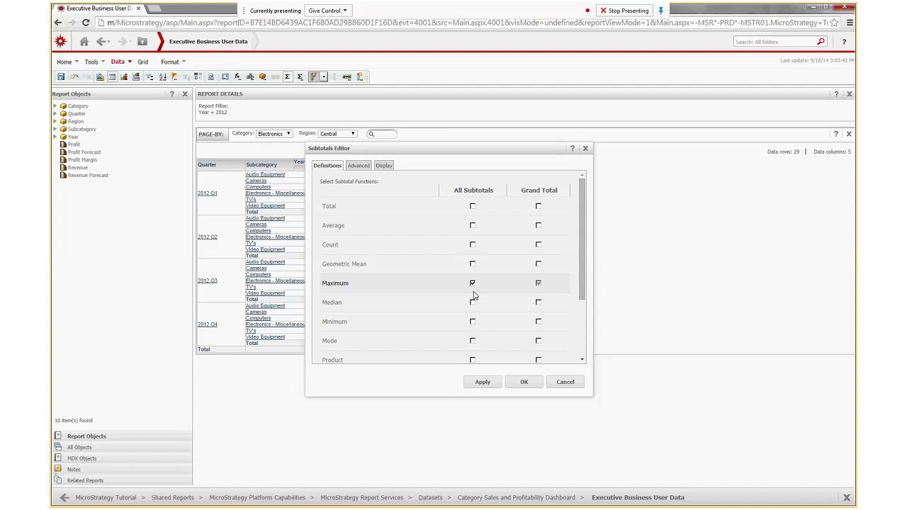
click(524, 382)
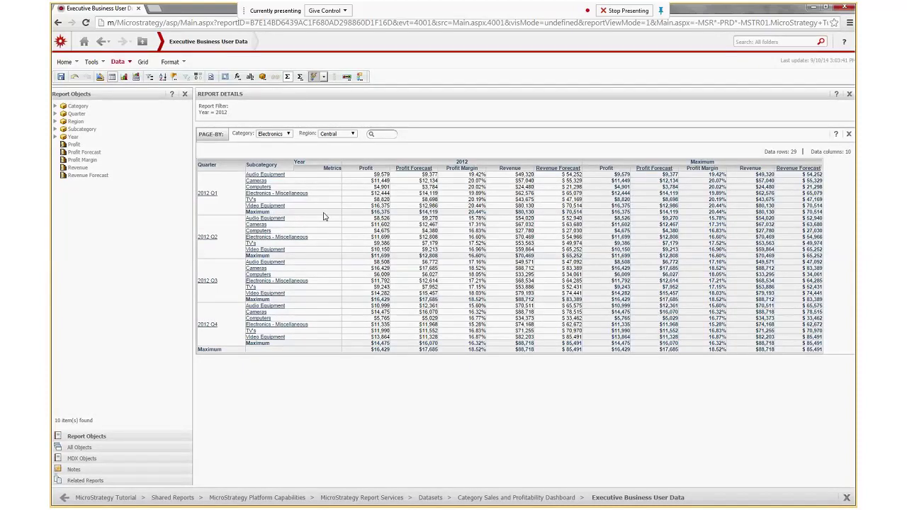
click(301, 78)
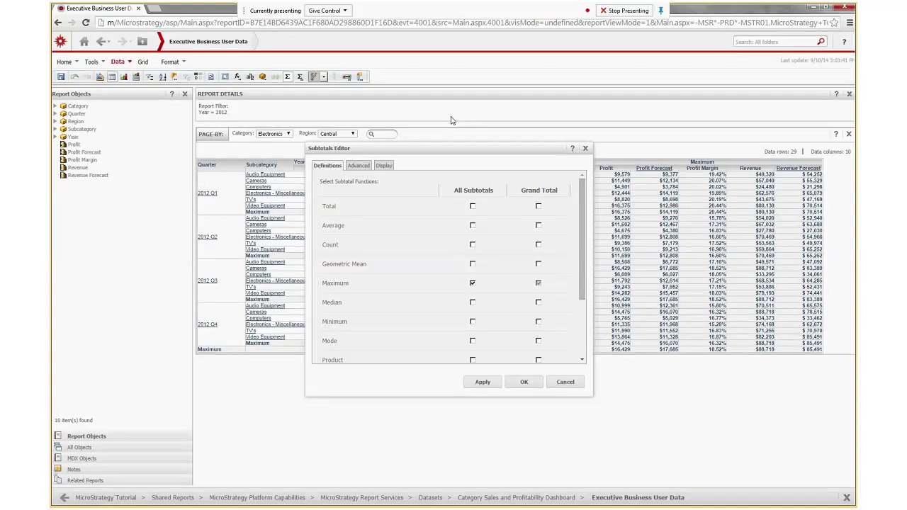
Set the Maximum subtotal's Columns and Pages options to None so it applies to rows only.
click(358, 166)
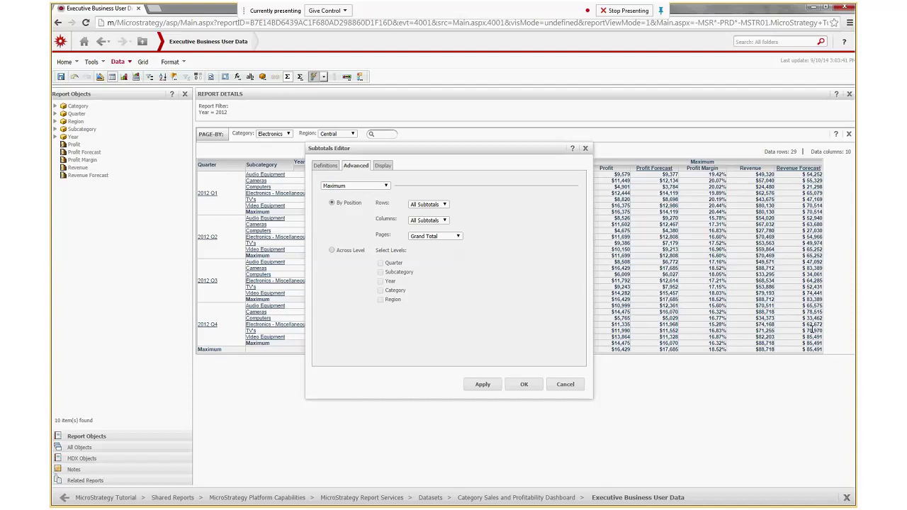
click(427, 221)
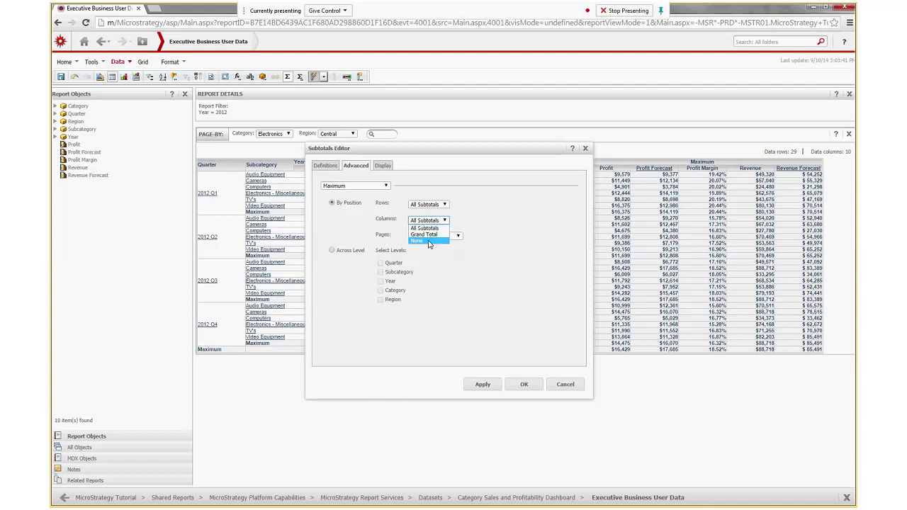
click(428, 241)
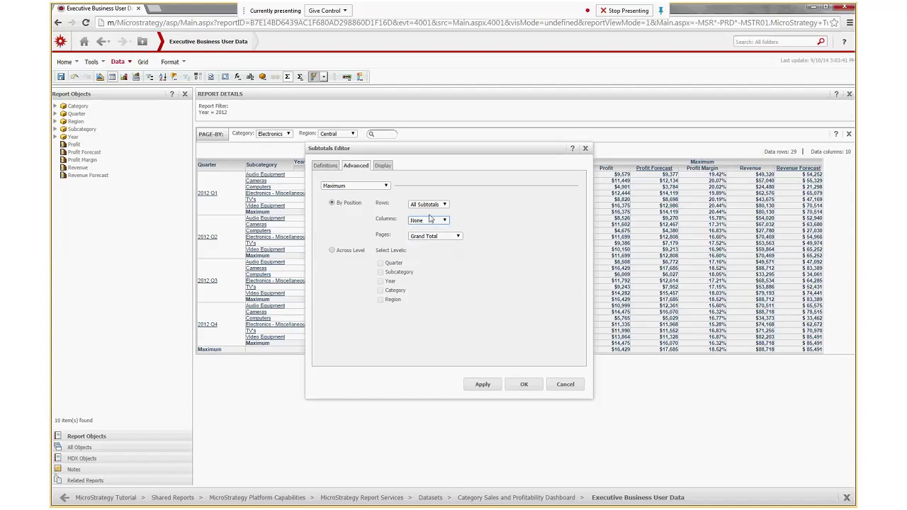
click(432, 236)
click(431, 259)
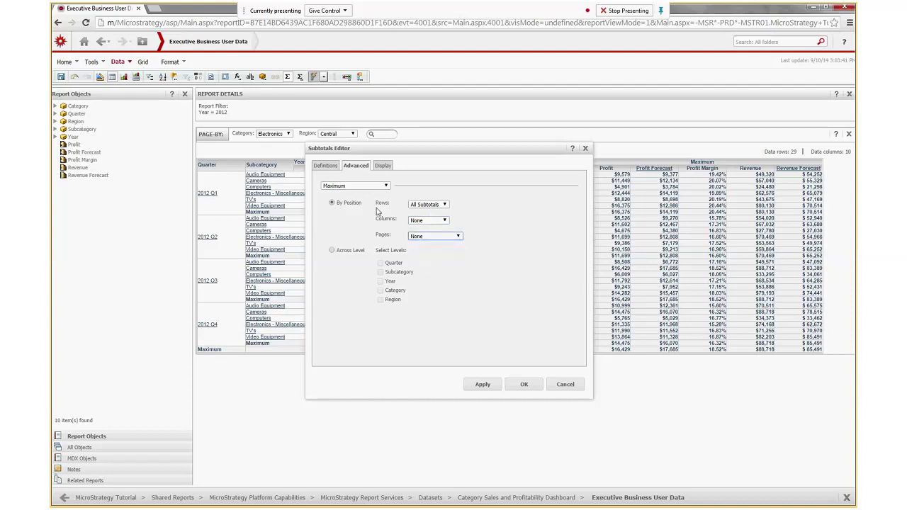
drag(446, 152, 440, 286)
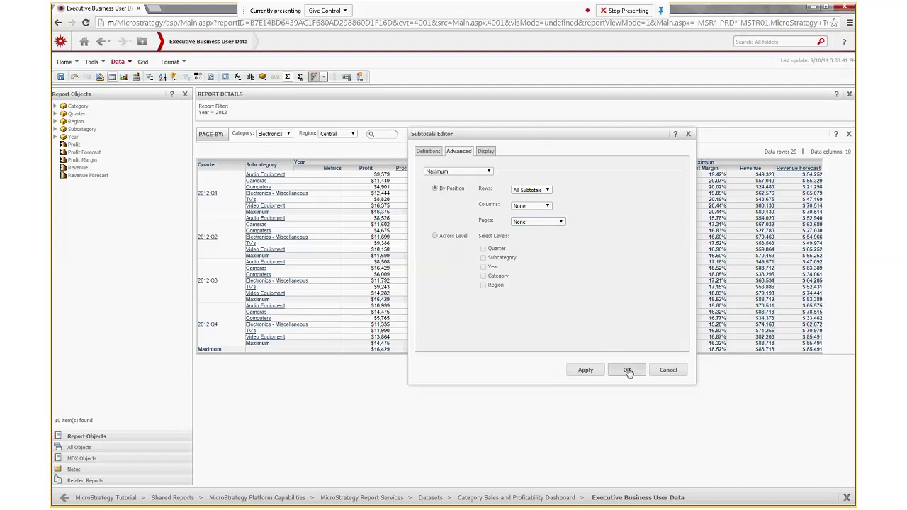
click(629, 370)
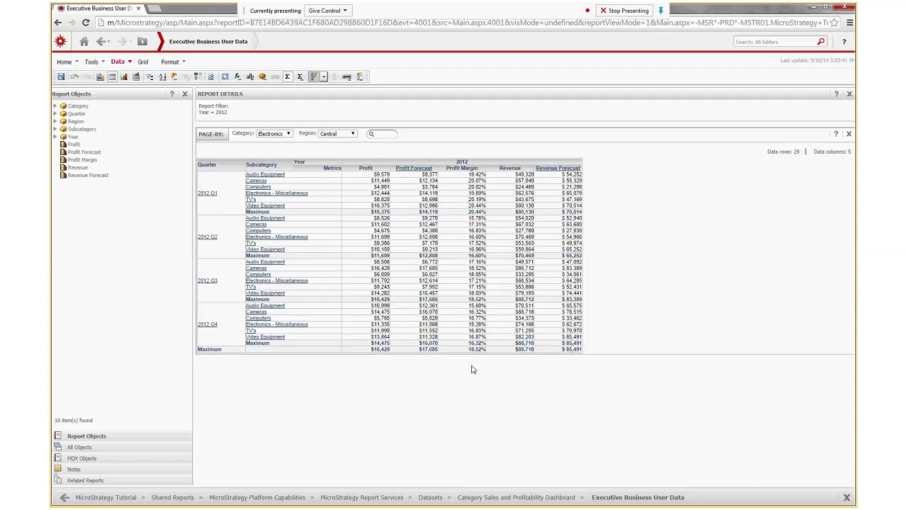
Set the row subtotal position to Top of each level and apply it to the report.
click(299, 78)
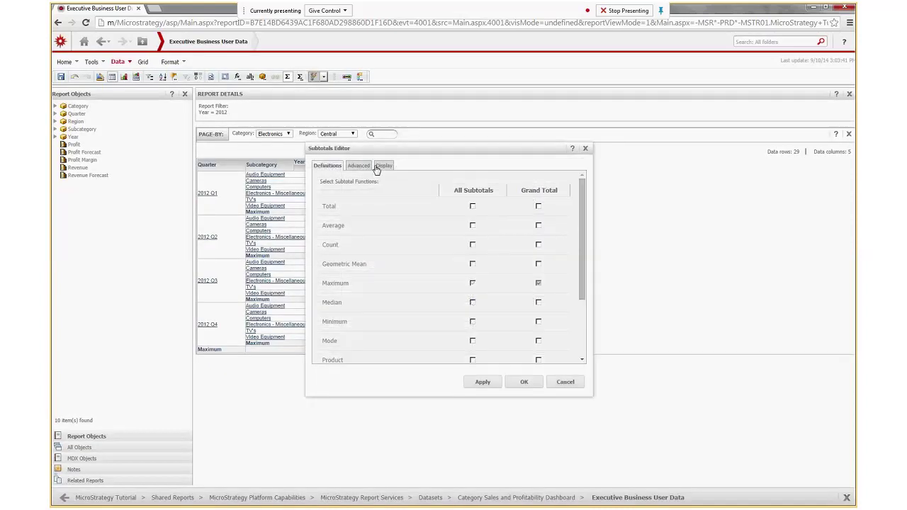
click(383, 166)
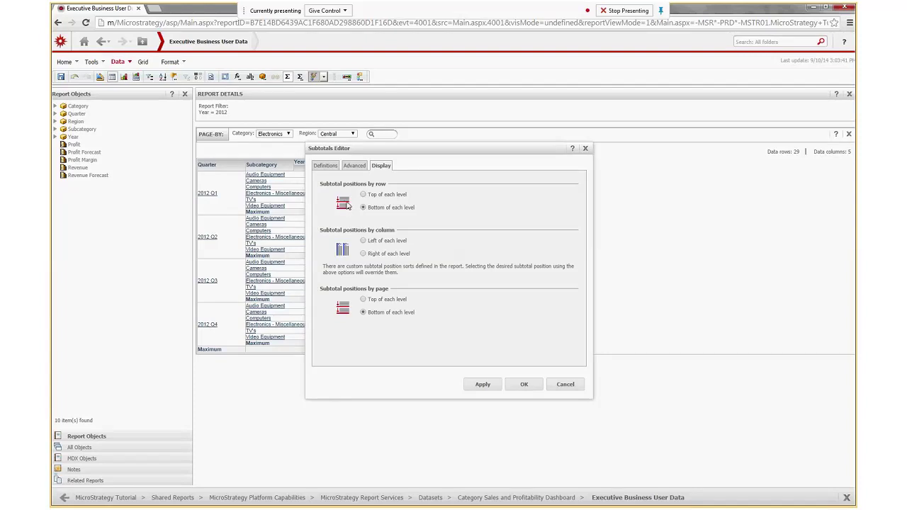
click(363, 194)
drag(438, 162, 658, 162)
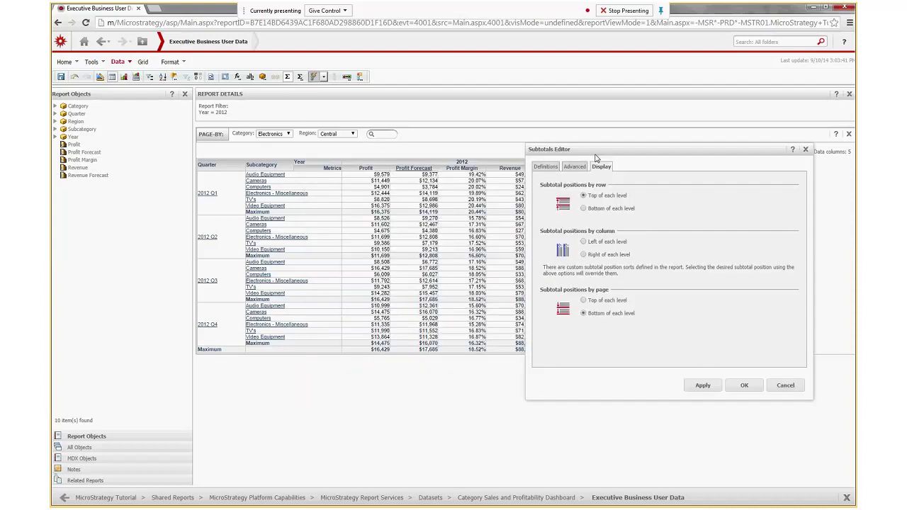
click(745, 386)
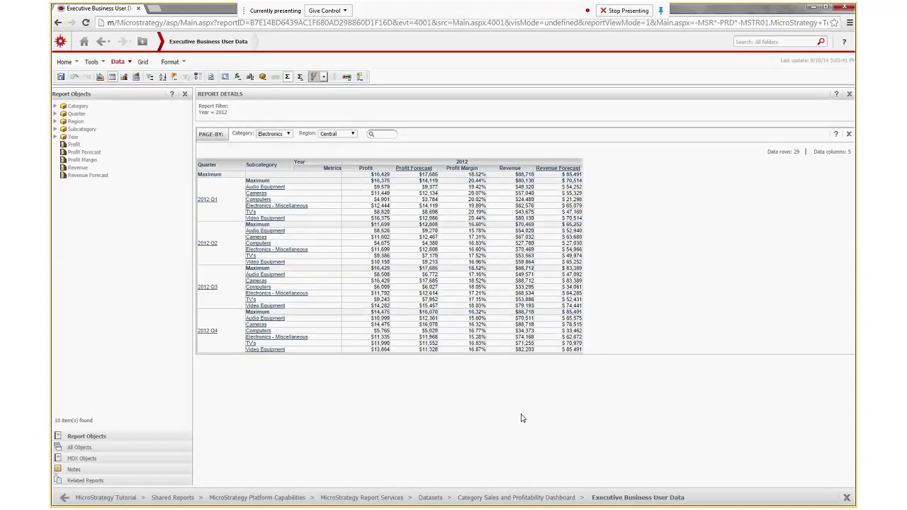